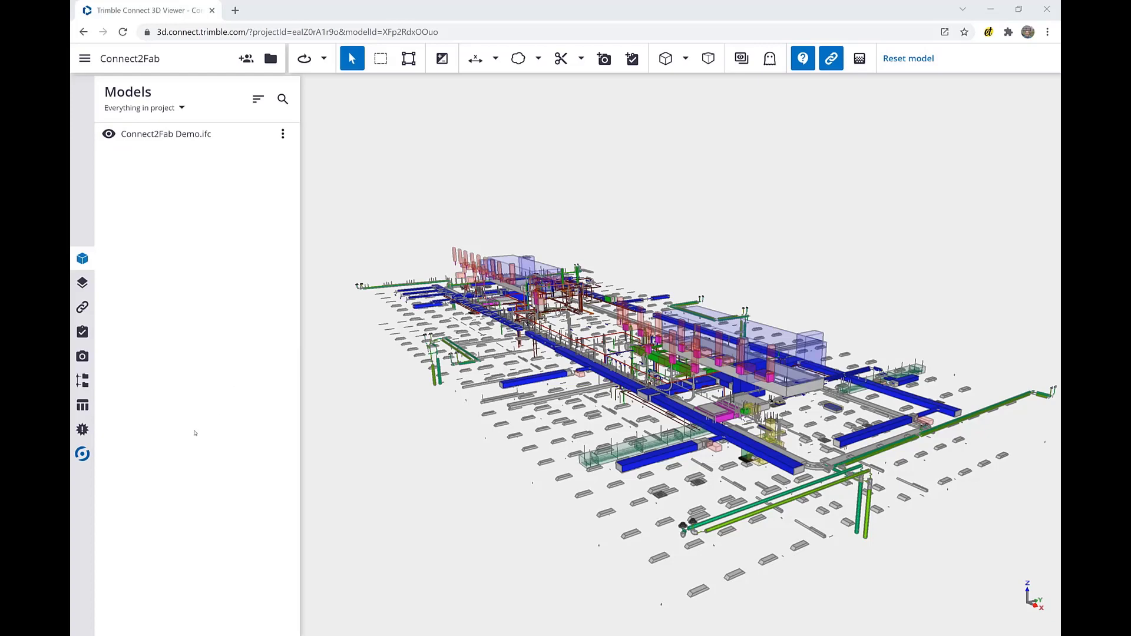
# - Expand the Connect2Fab Demo.ifc tree through Duct LEVEL 4 and Pipe LEVEL 4 to Bathroom Group
pyautogui.click(83, 455)
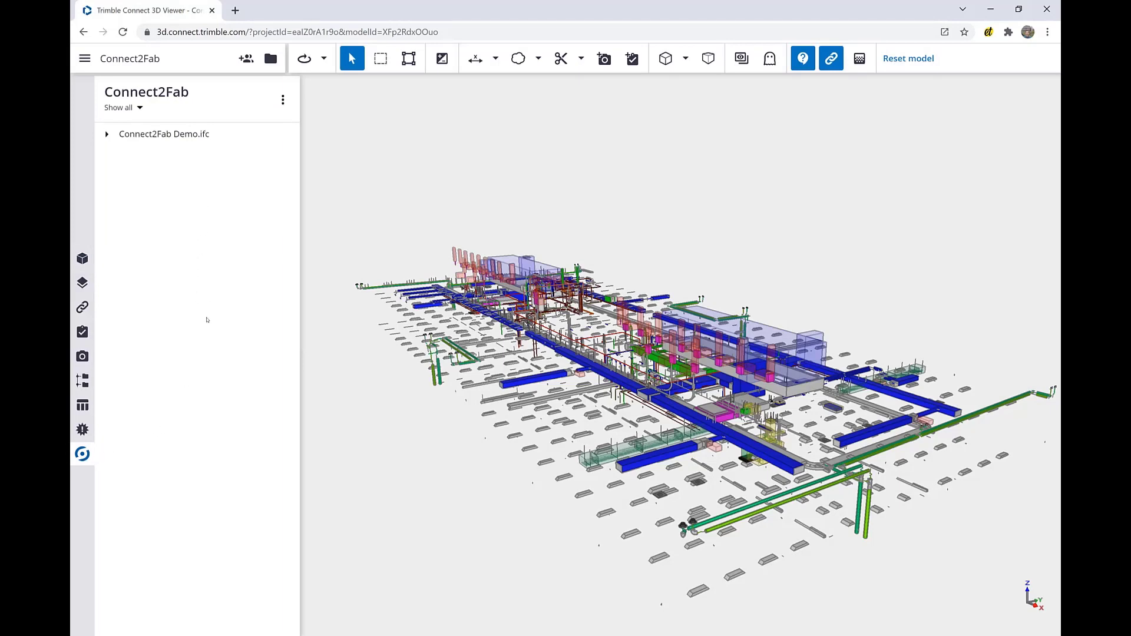
pyautogui.click(107, 134)
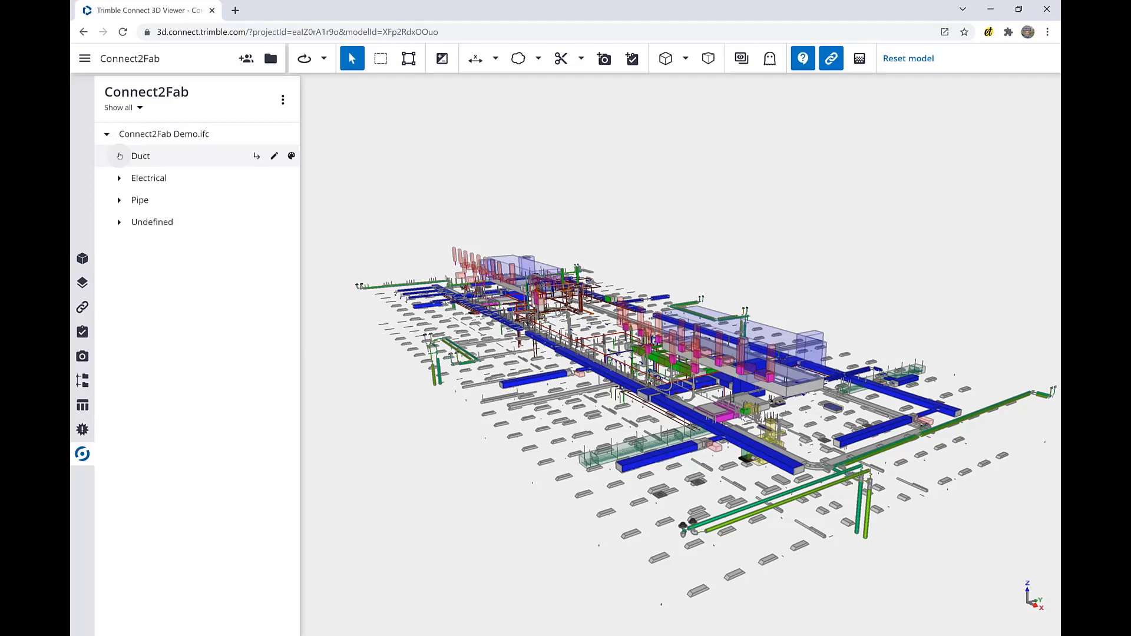
pyautogui.click(120, 156)
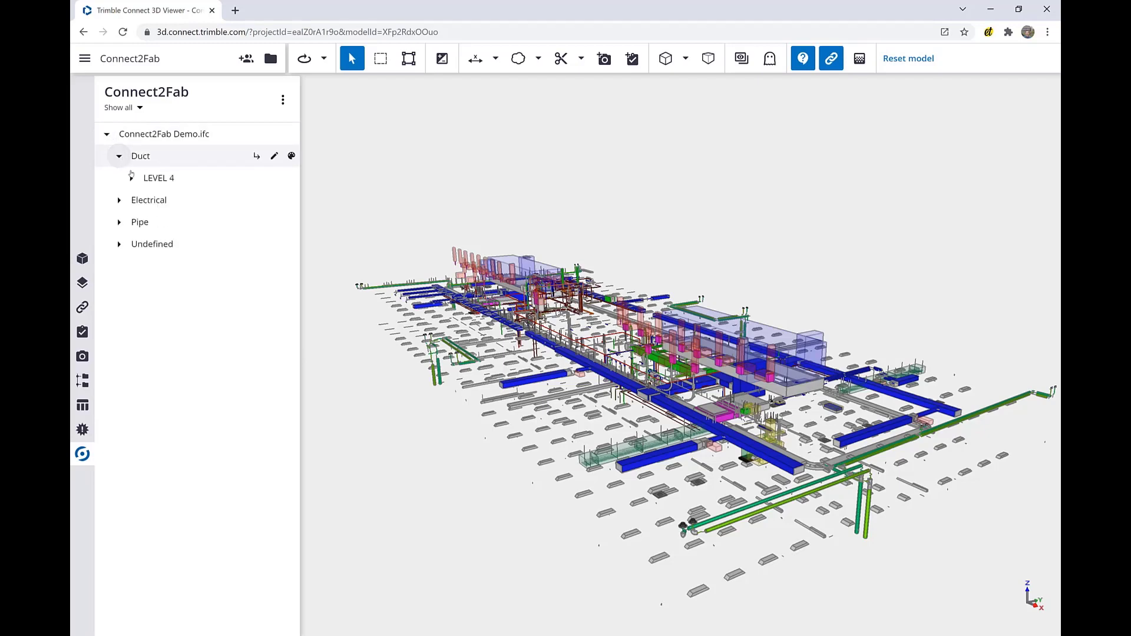
pyautogui.click(131, 179)
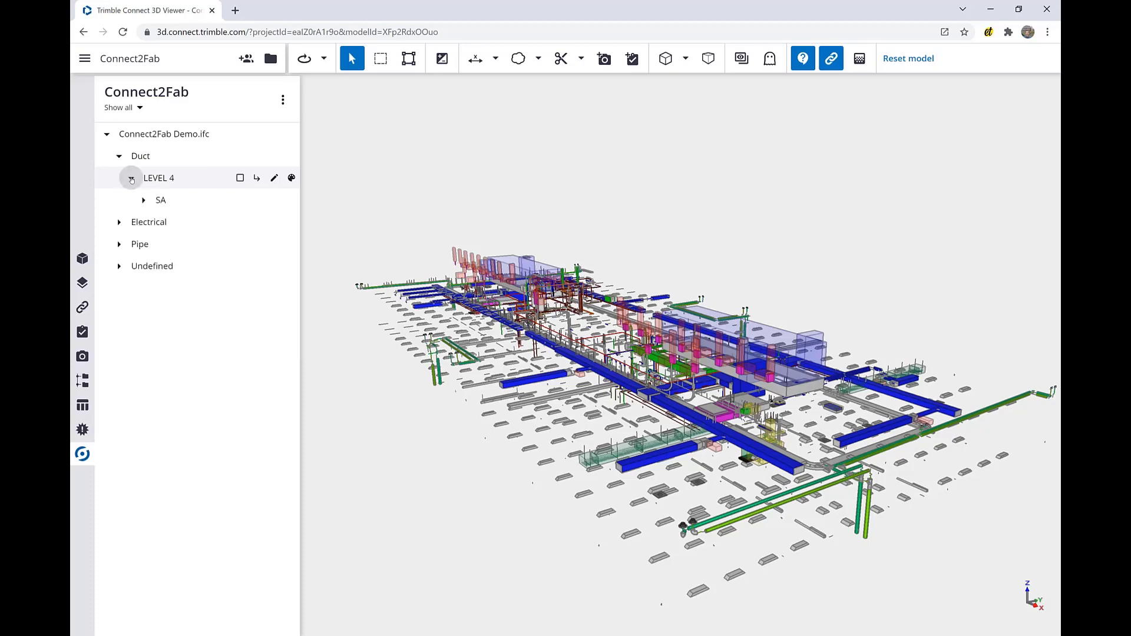
pyautogui.click(119, 246)
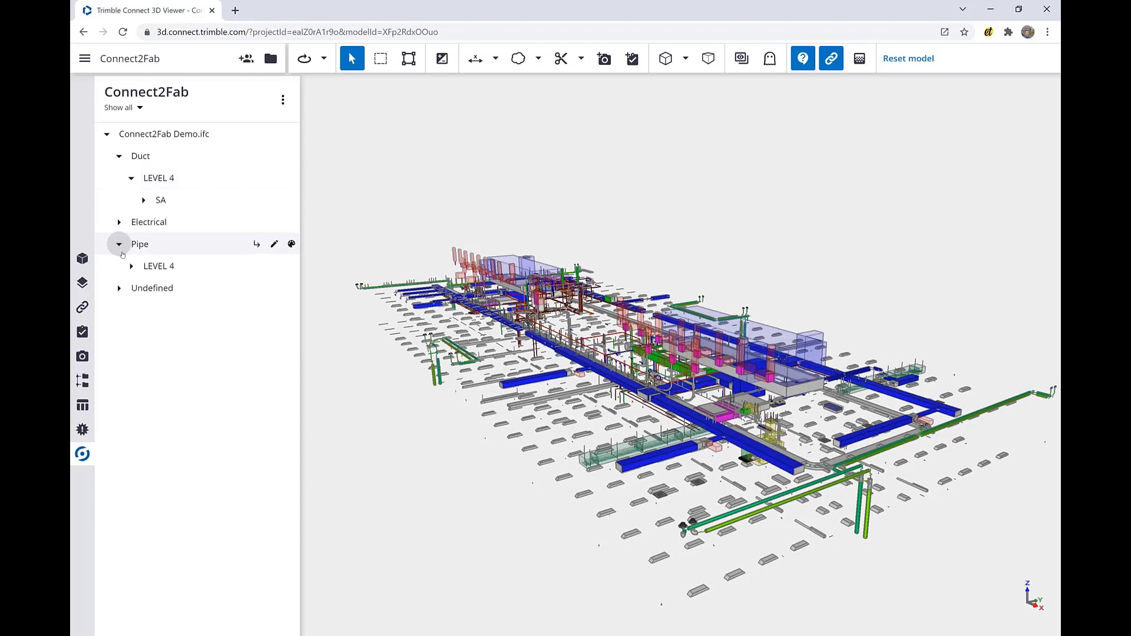
pyautogui.click(131, 266)
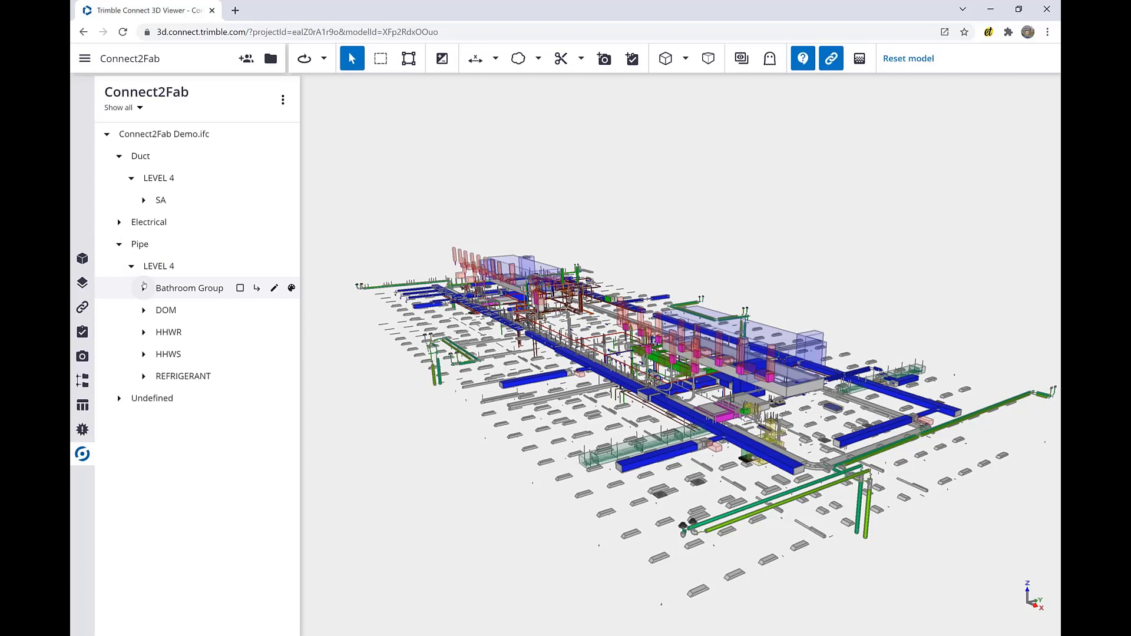
pyautogui.click(143, 287)
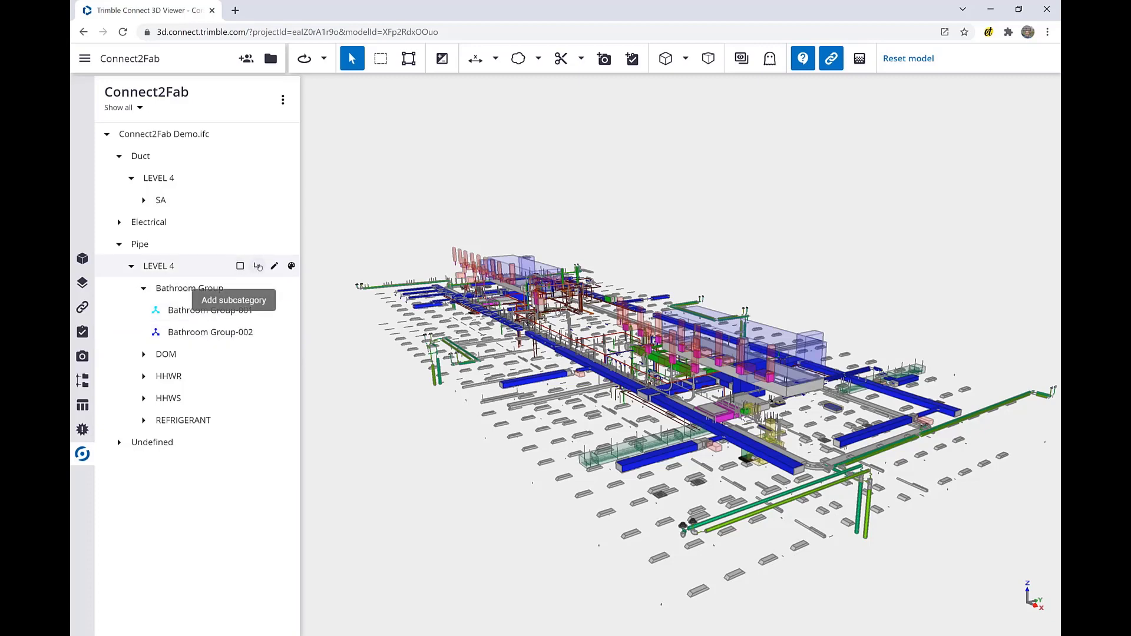
# - Add a subcategory under Pipe > LEVEL 4 and rename it from New Category to RD
pyautogui.click(258, 266)
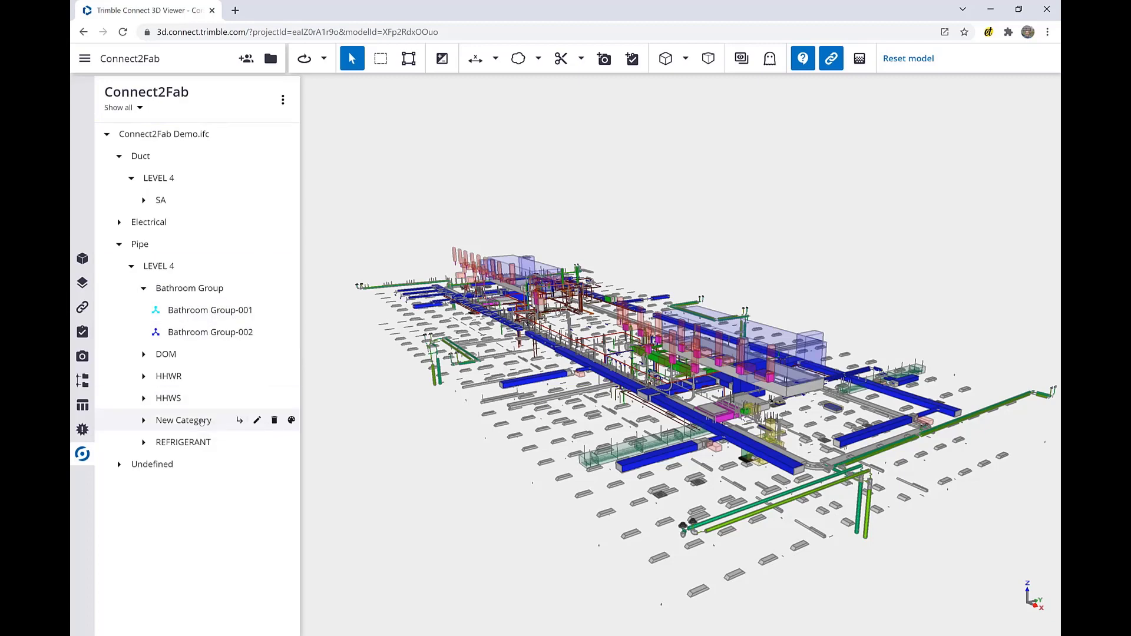
pyautogui.doubleClick(201, 420)
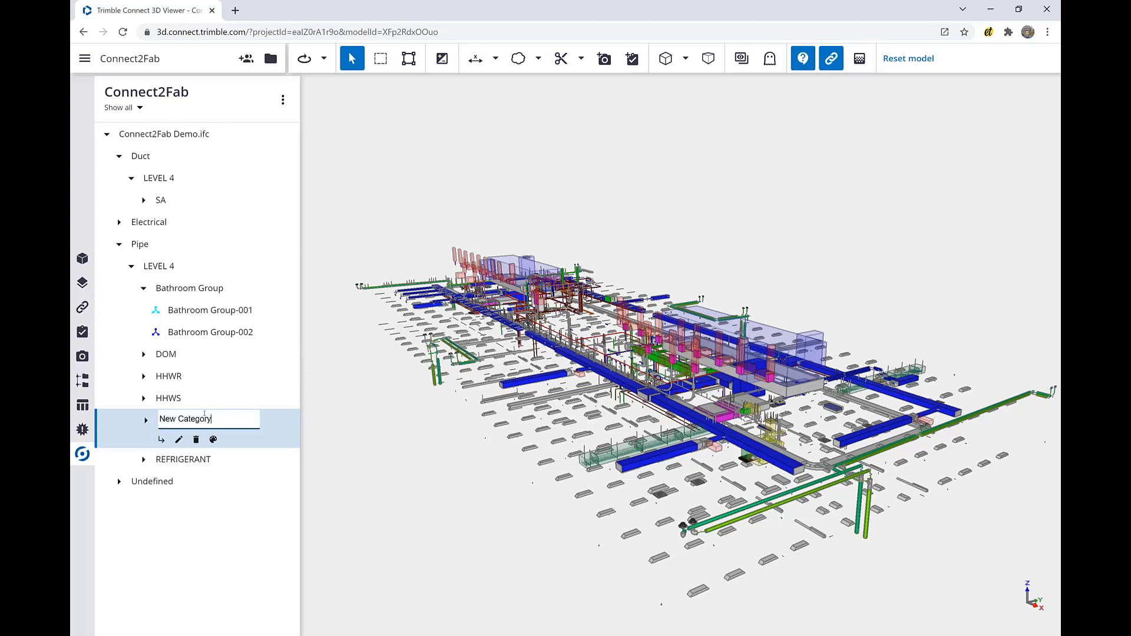
pyautogui.hotkey('ctrl', 'a')
pyautogui.write('RD')
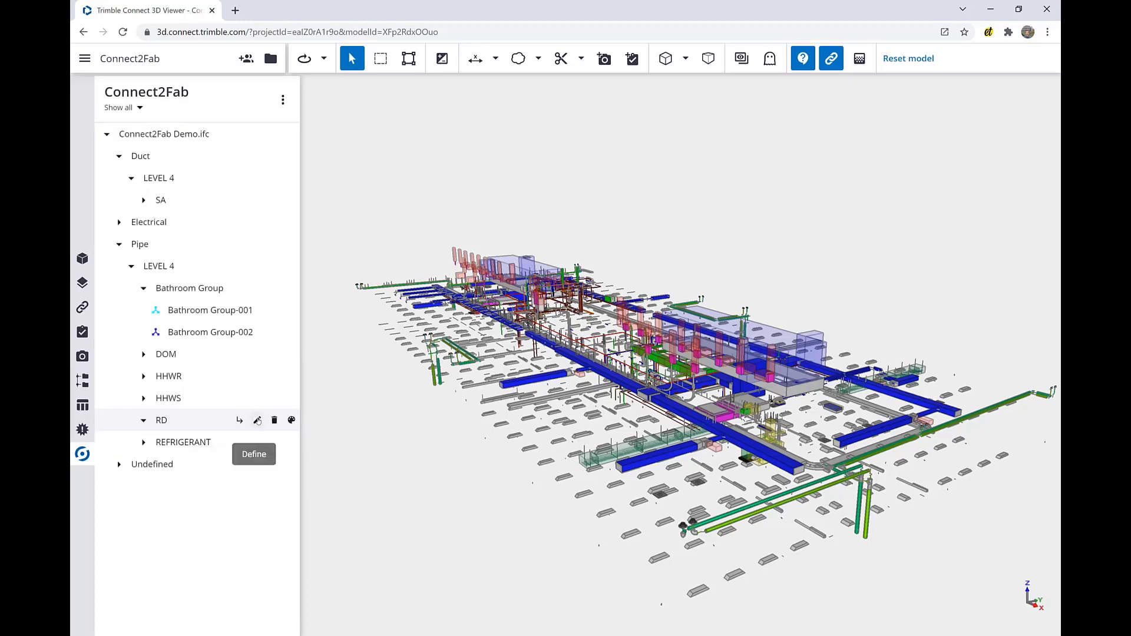
# - Define an RD spool from the right roof drain, its vertical pipe, elbow, fitting and coupling
pyautogui.click(257, 420)
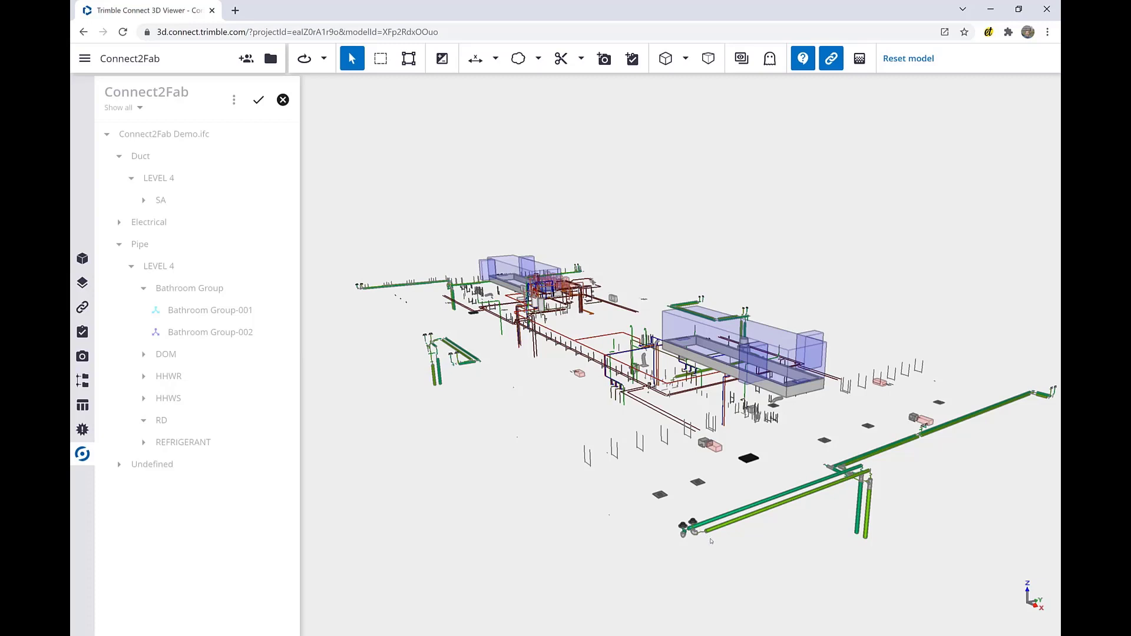
pyautogui.scroll(5, 713, 541)
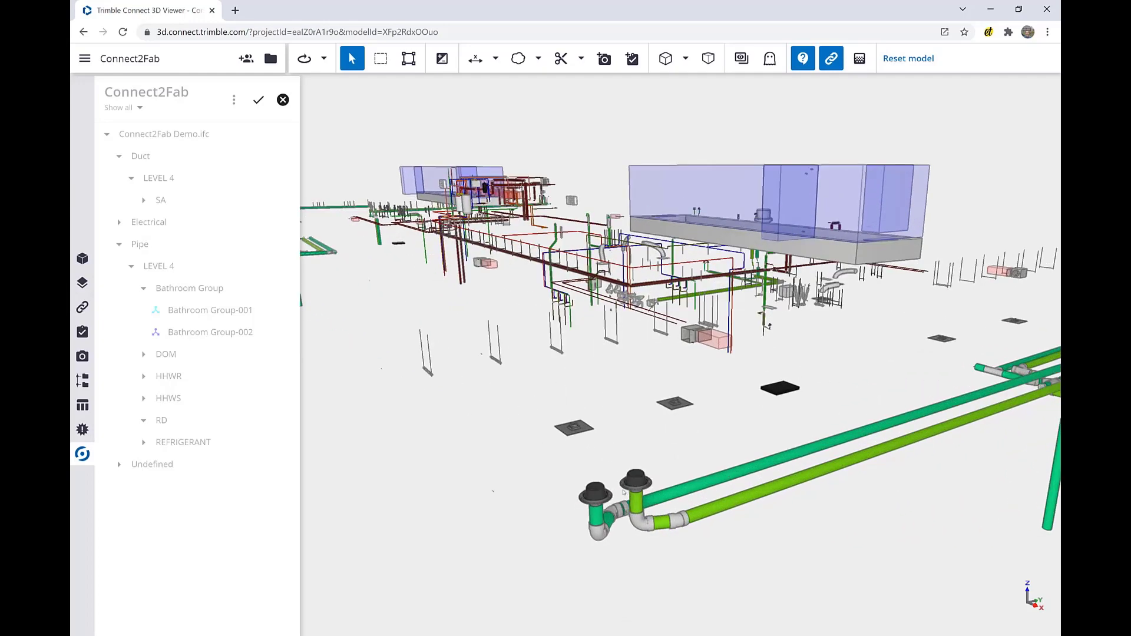
pyautogui.scroll(5, 623, 492)
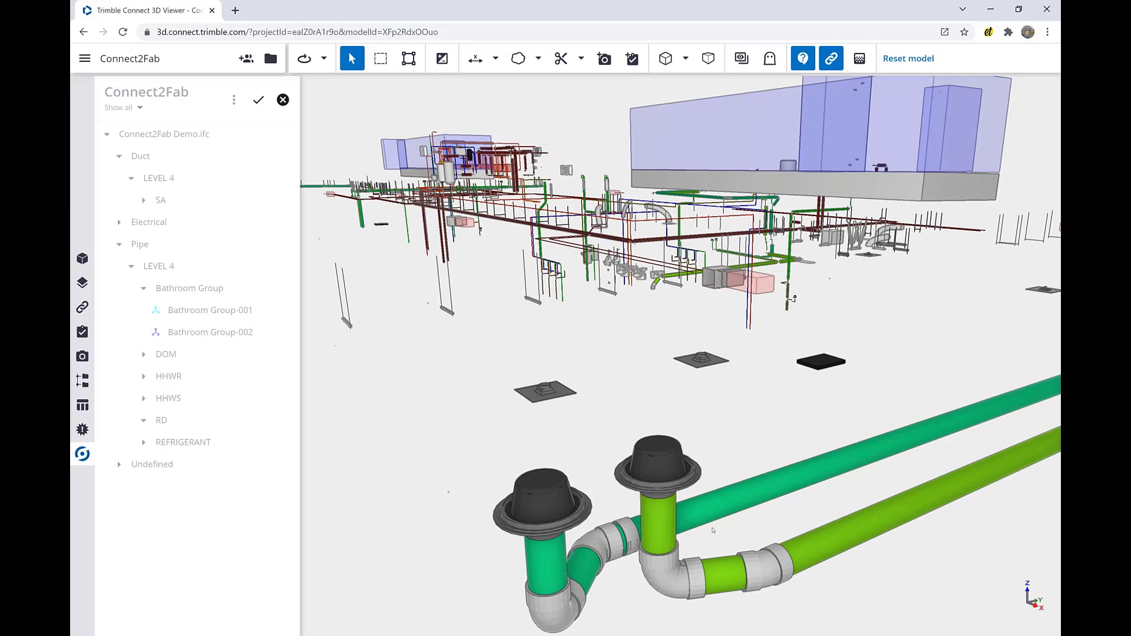
pyautogui.click(660, 464)
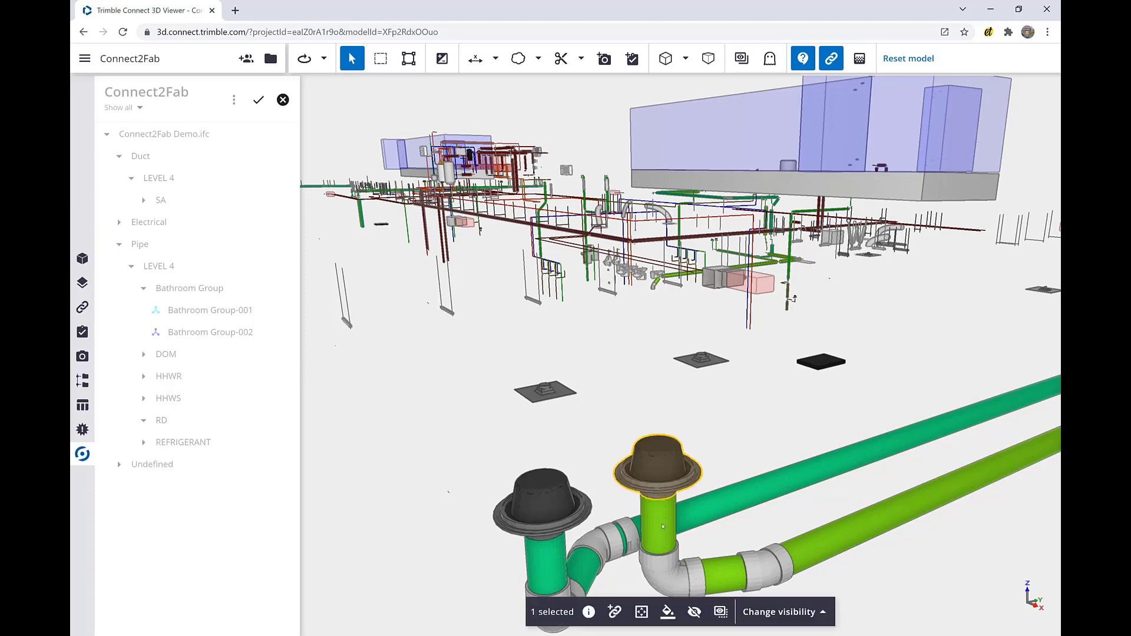
pyautogui.keyDown('ctrl'); pyautogui.click(663, 526); pyautogui.keyUp('ctrl')
pyautogui.keyDown('ctrl'); pyautogui.click(666, 562); pyautogui.keyUp('ctrl')
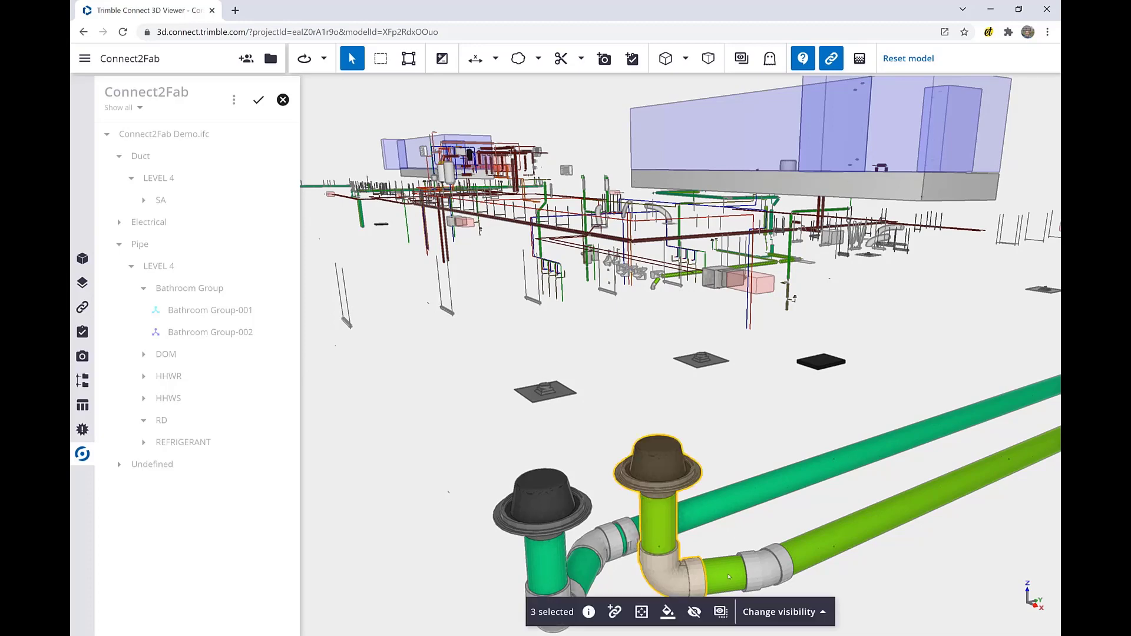
pyautogui.keyDown('ctrl'); pyautogui.click(771, 570); pyautogui.keyUp('ctrl')
pyautogui.click(259, 101)
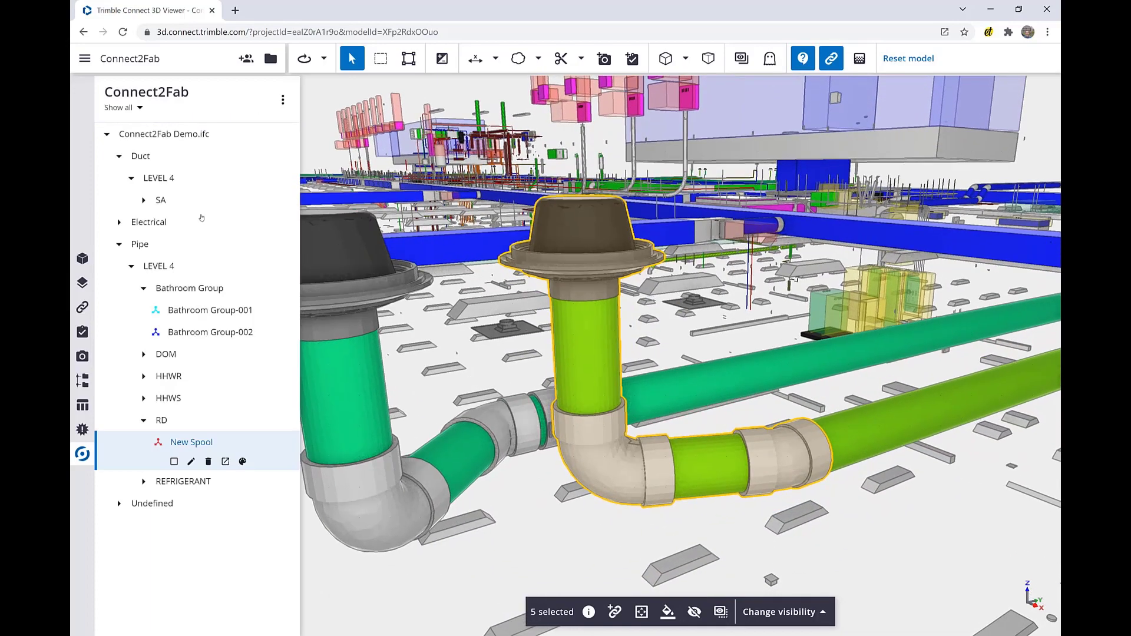
# - Rename New Spool to RD-001 and tick its Ready for fabrication box
pyautogui.click(191, 461)
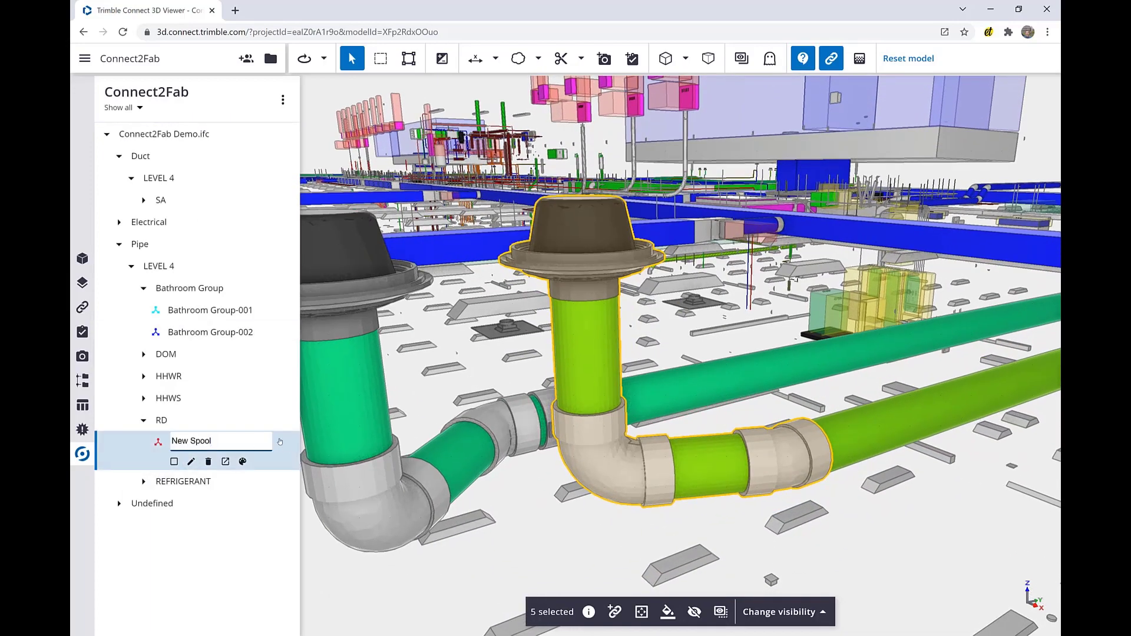
pyautogui.hotkey('ctrl', 'a')
pyautogui.write('RD-001')
pyautogui.press('Return')
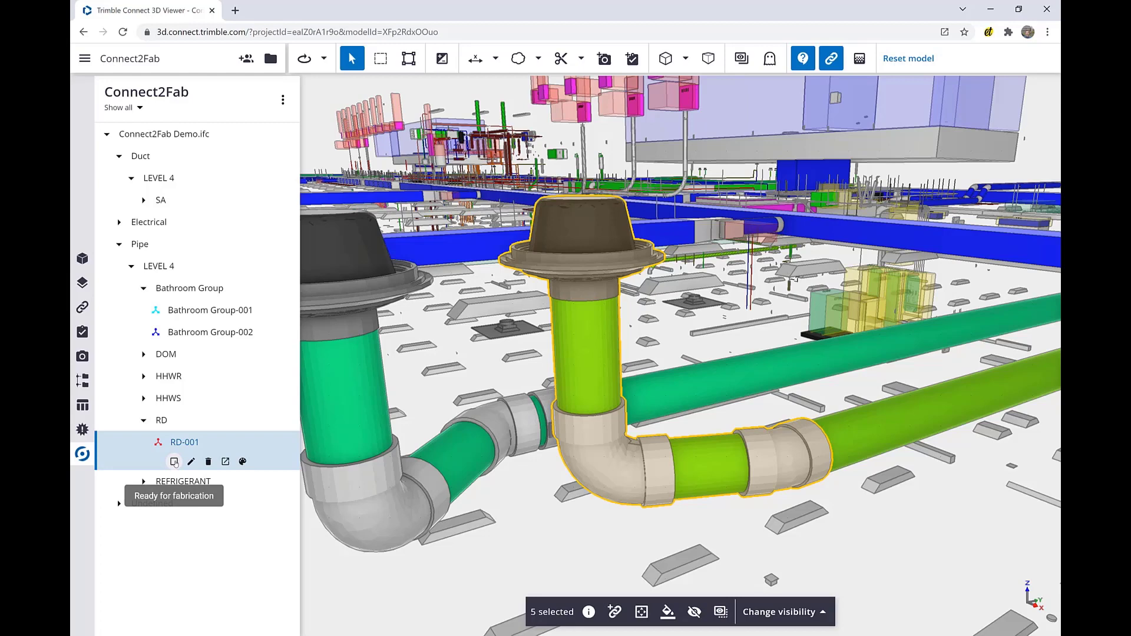
pyautogui.click(175, 462)
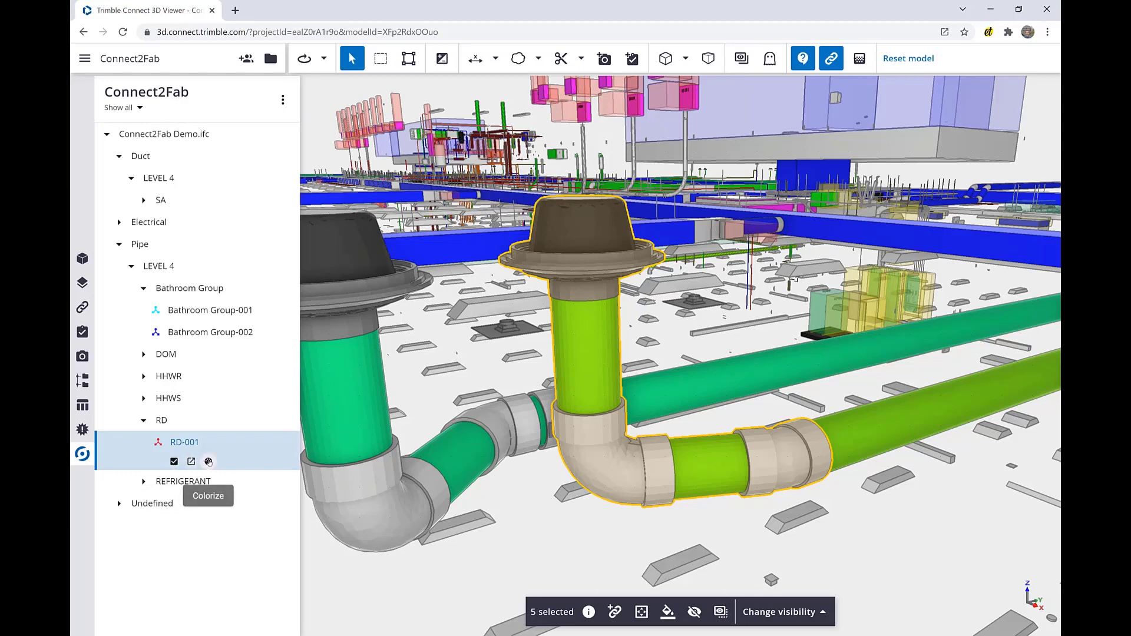
pyautogui.click(208, 461)
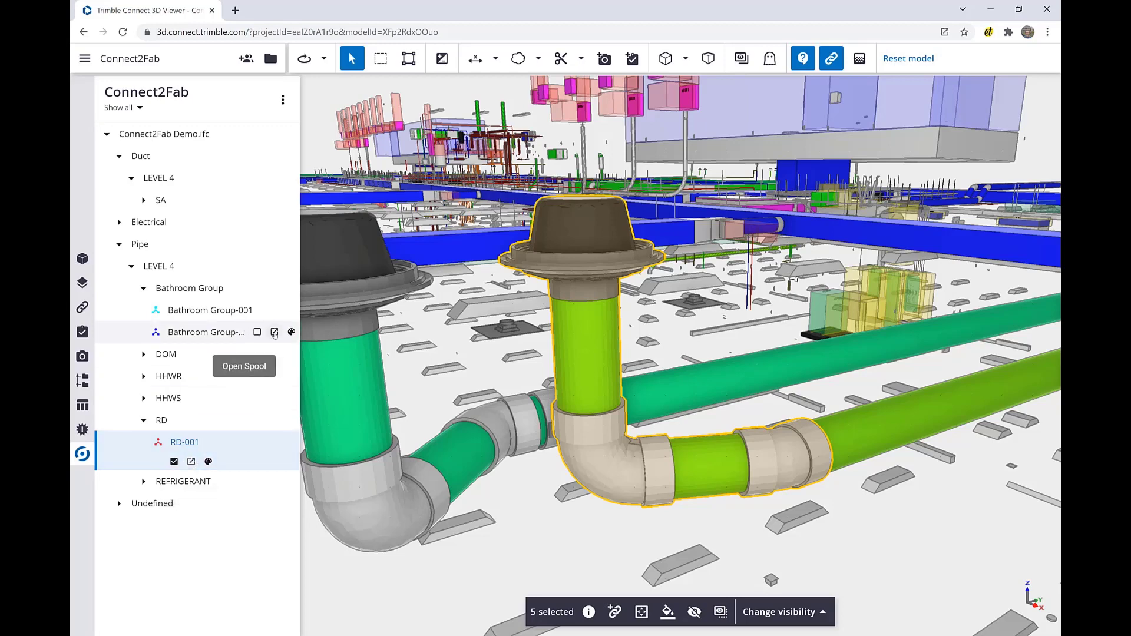
# - Open Bathroom Group-002's dimensioned spool view and orbit it to a front elevation
pyautogui.click(275, 333)
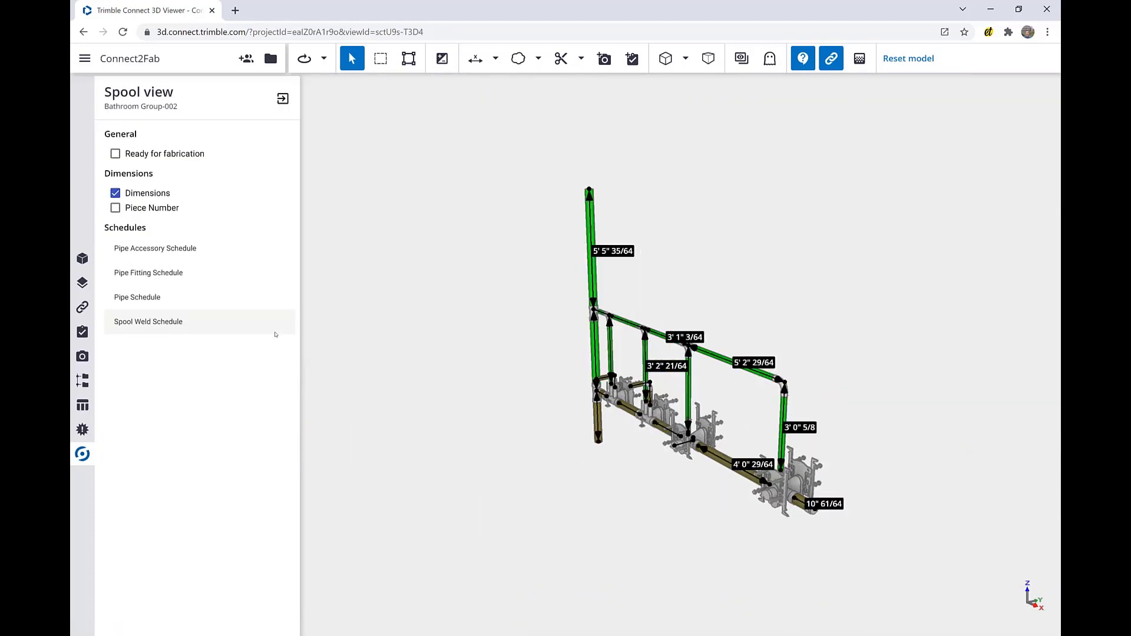
pyautogui.scroll(3, 495, 361)
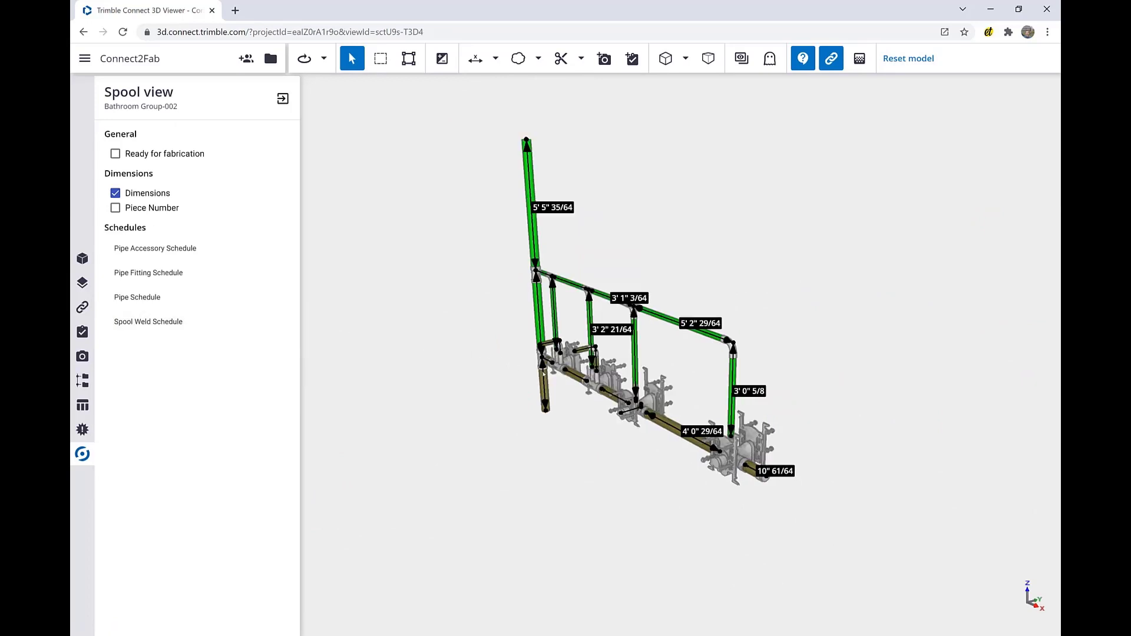
pyautogui.moveTo(546, 232); pyautogui.dragTo(582, 382, button='middle')
pyautogui.moveTo(581, 382); pyautogui.dragTo(518, 372)
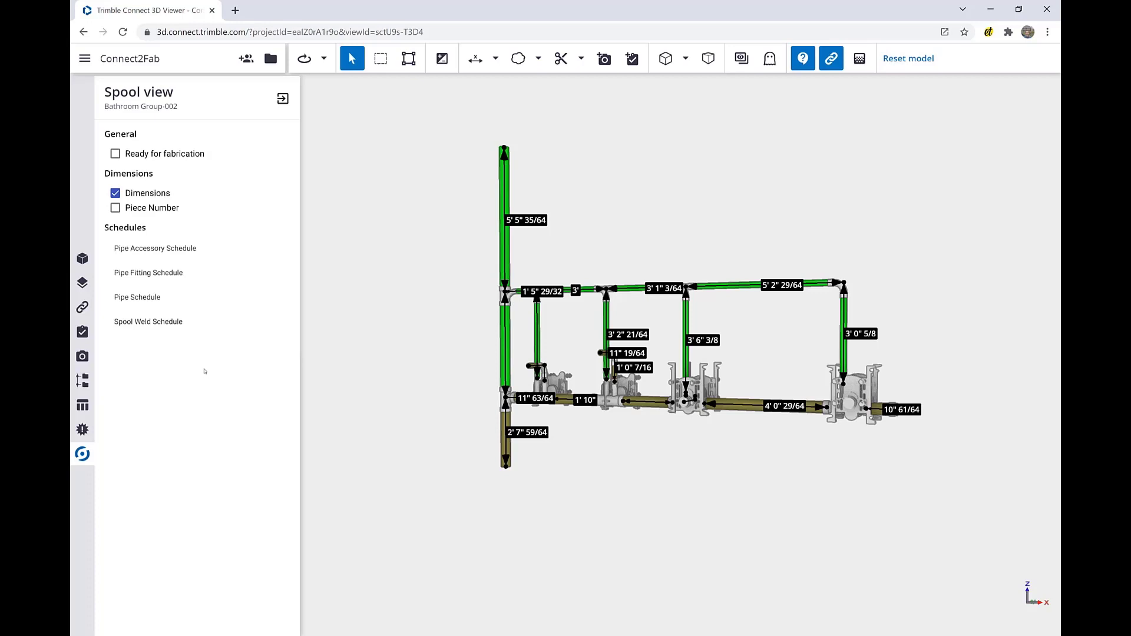
# - Show the Pipe Schedule with the Bathroom Group-002 row split into 2 1/8", 2" and 4" pipes
pyautogui.click(178, 248)
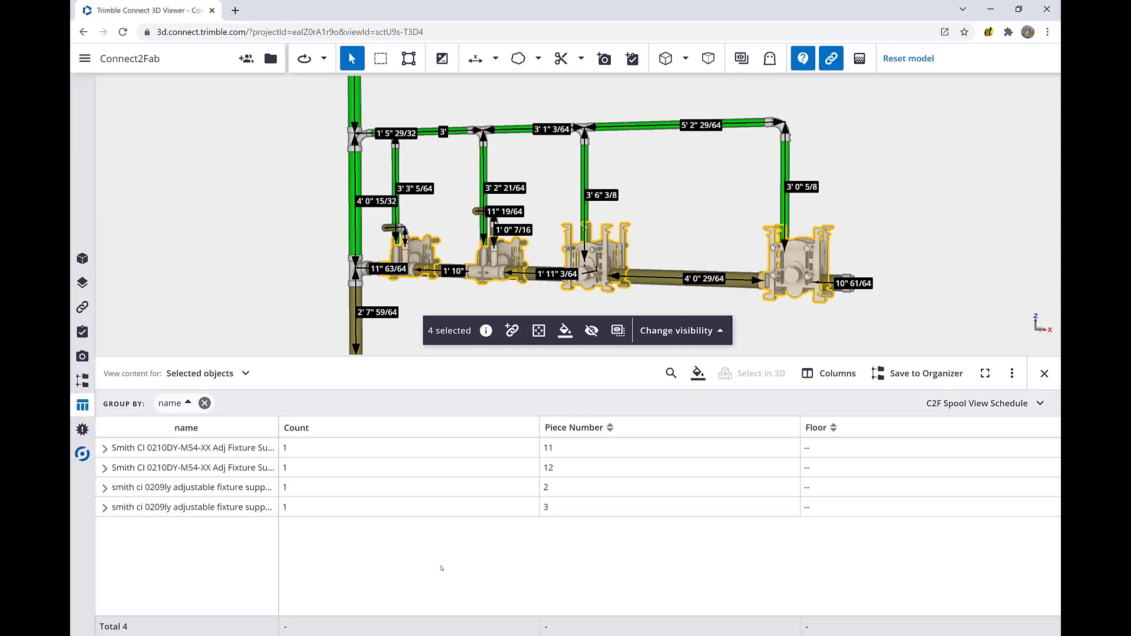
pyautogui.click(83, 454)
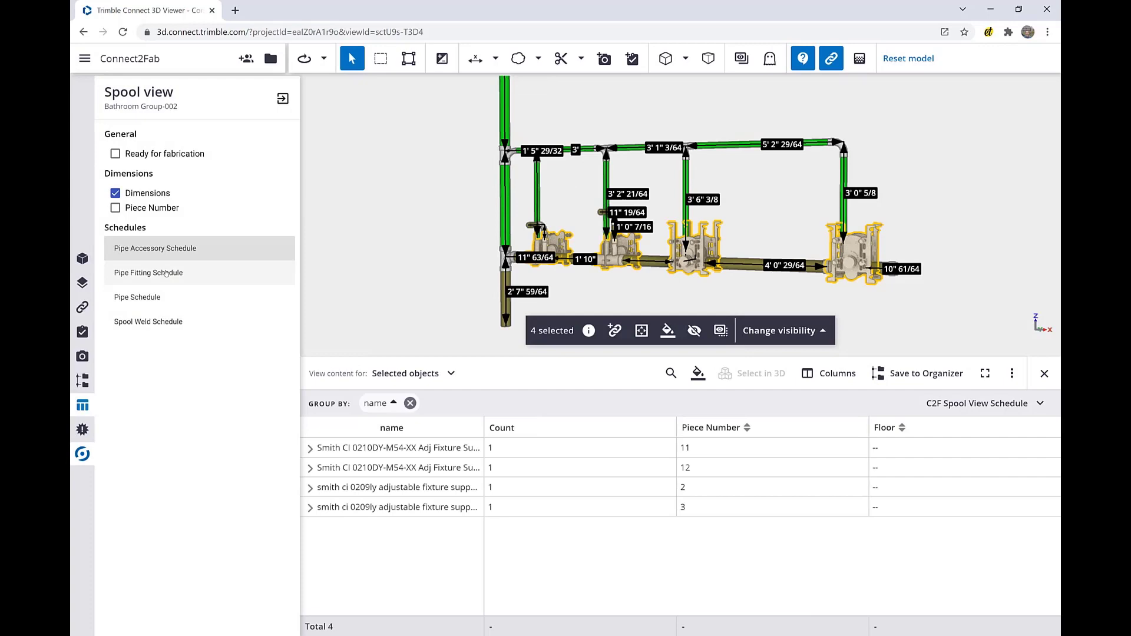
pyautogui.click(166, 272)
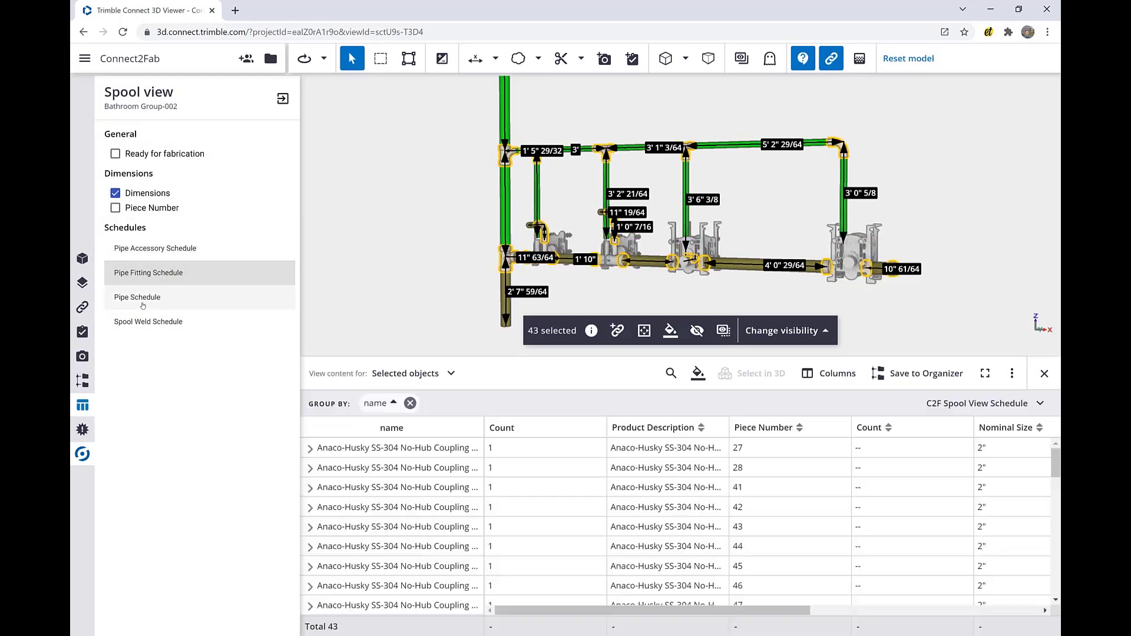
pyautogui.click(143, 299)
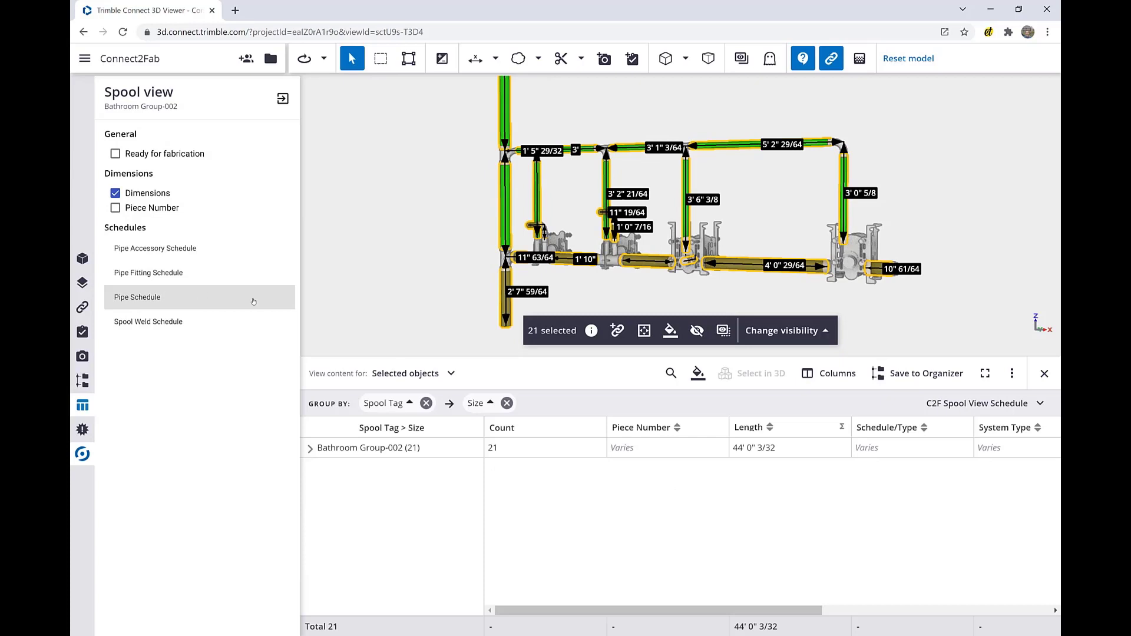
pyautogui.click(310, 448)
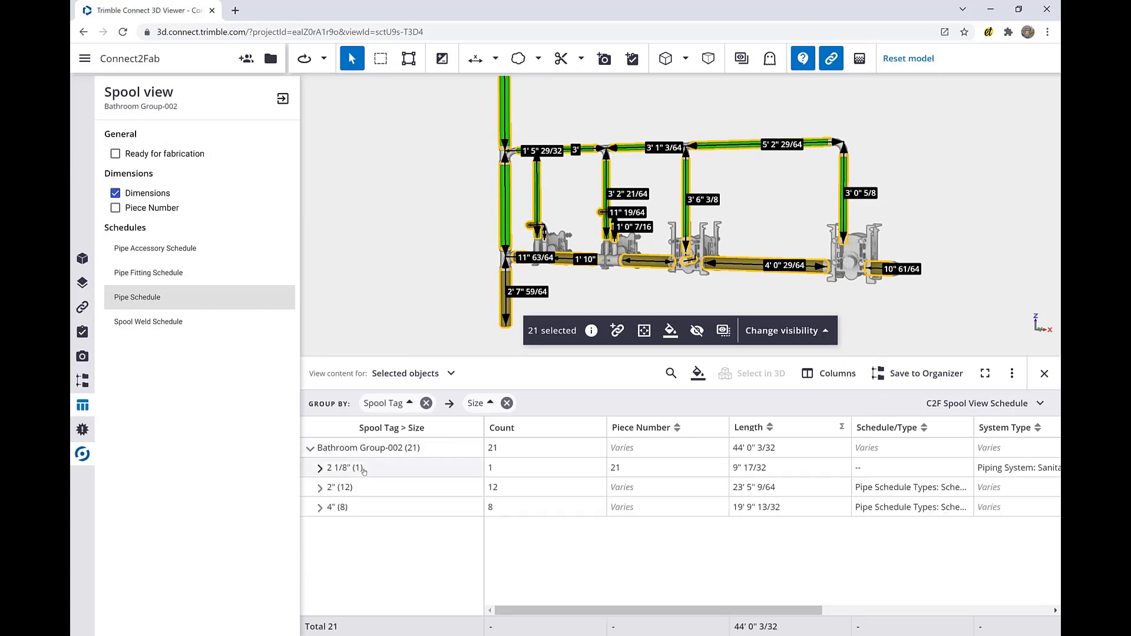